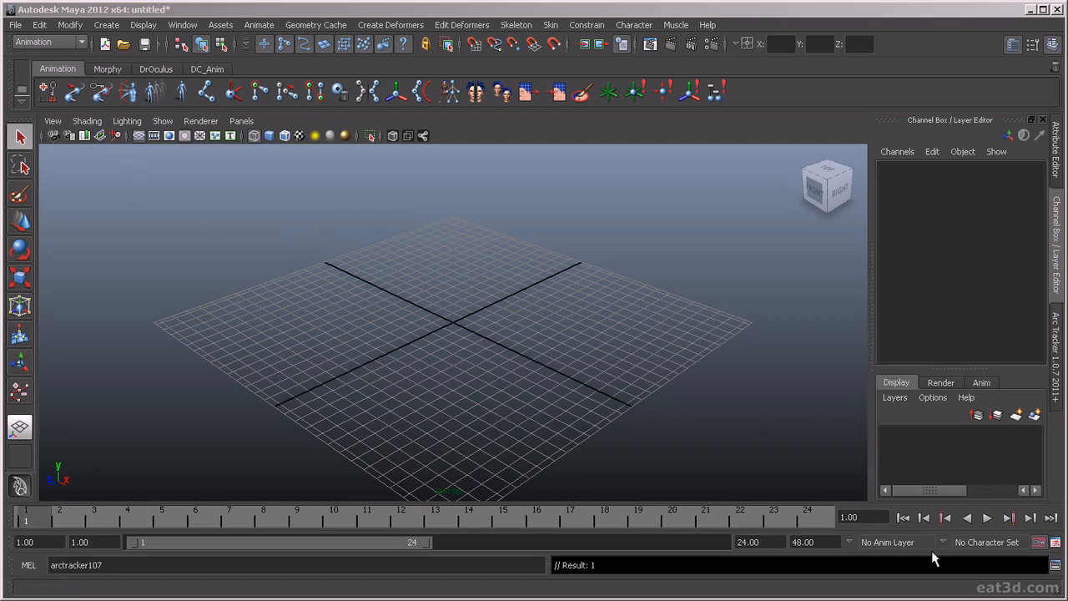
# Open the Preferences and review the Interface and Display categories, including UI elements, ViewCube, help, kinematics and animation display settings.
pyautogui.click(1056, 543)
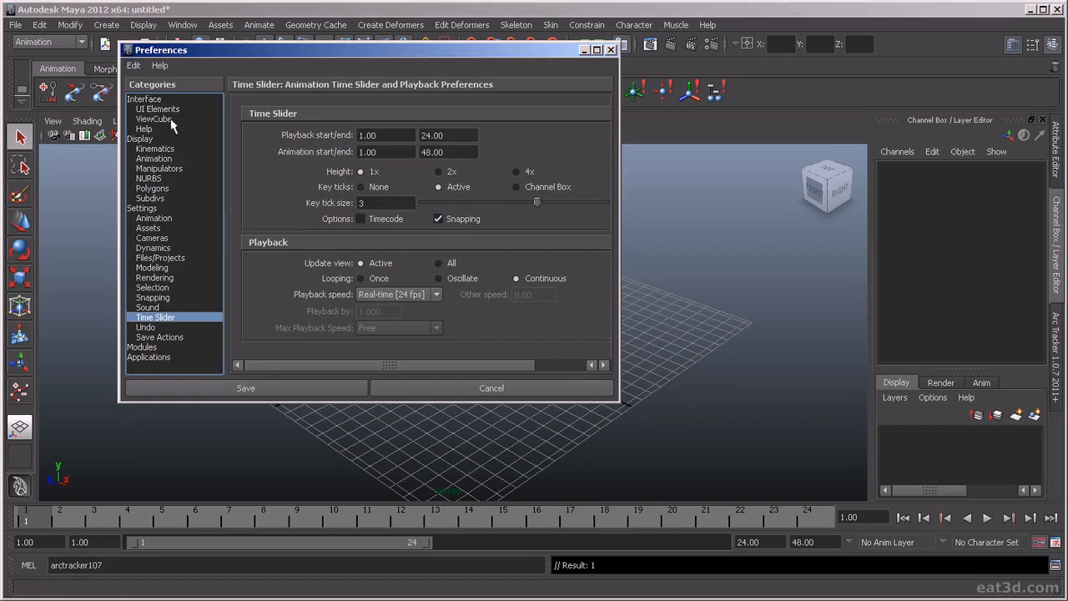
pyautogui.click(160, 99)
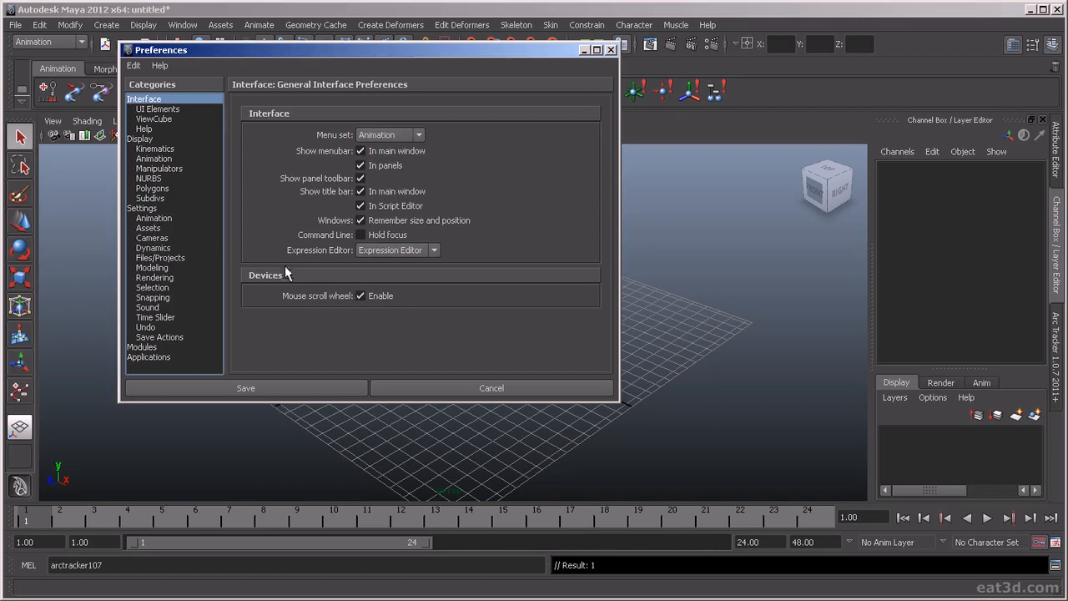
pyautogui.click(163, 110)
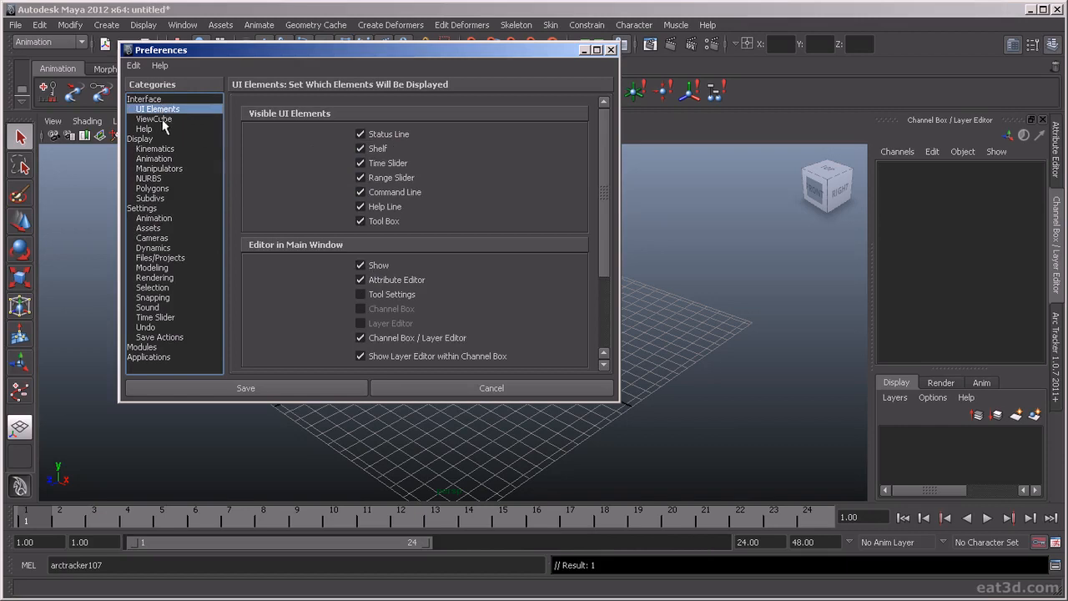
pyautogui.click(154, 118)
pyautogui.click(144, 129)
pyautogui.click(142, 138)
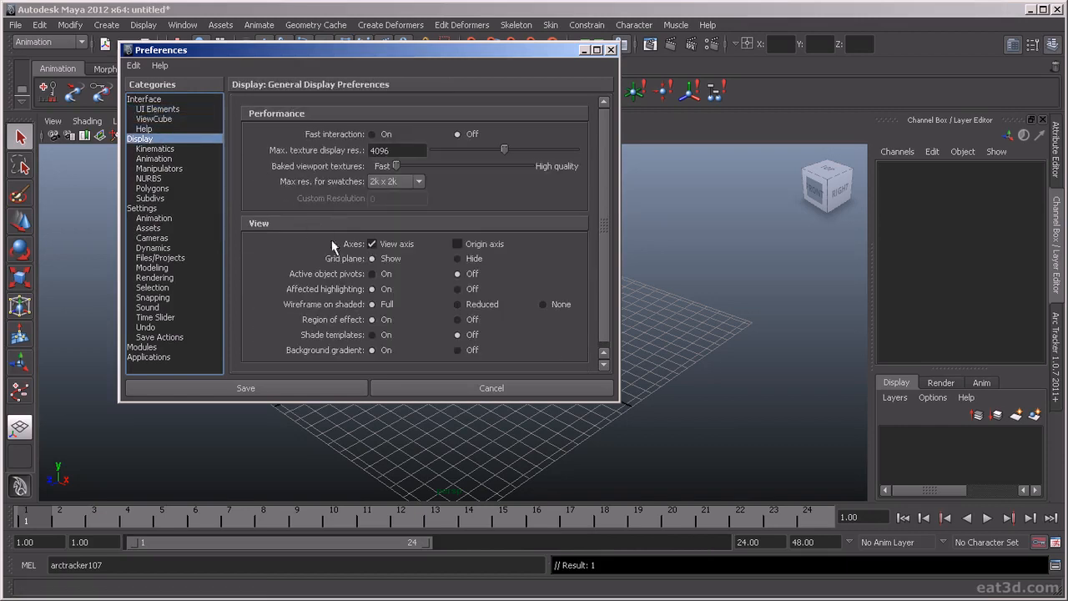
pyautogui.click(162, 160)
pyautogui.click(164, 151)
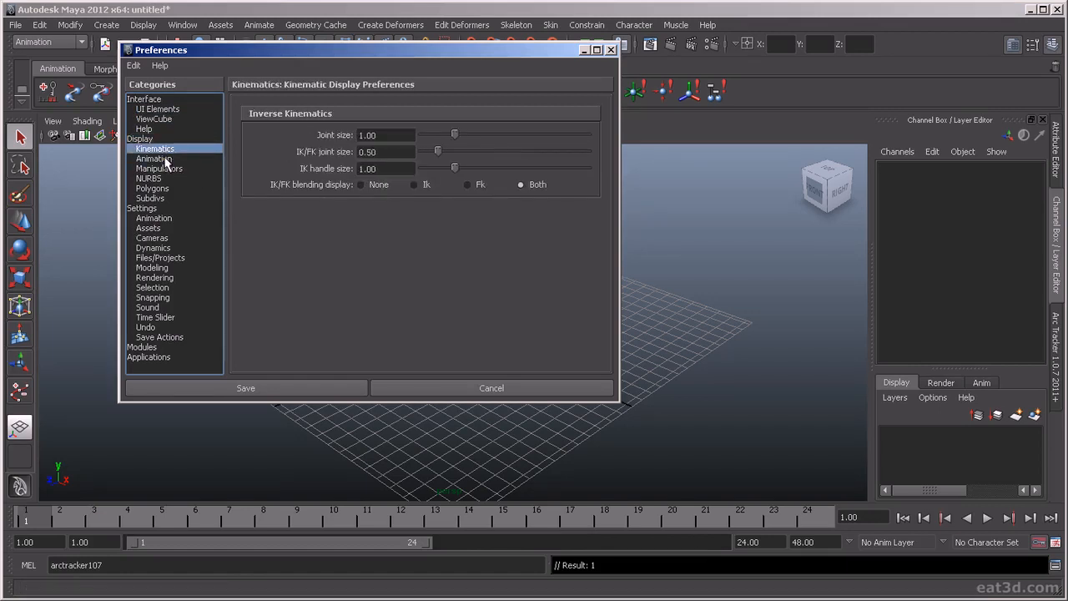
pyautogui.click(166, 160)
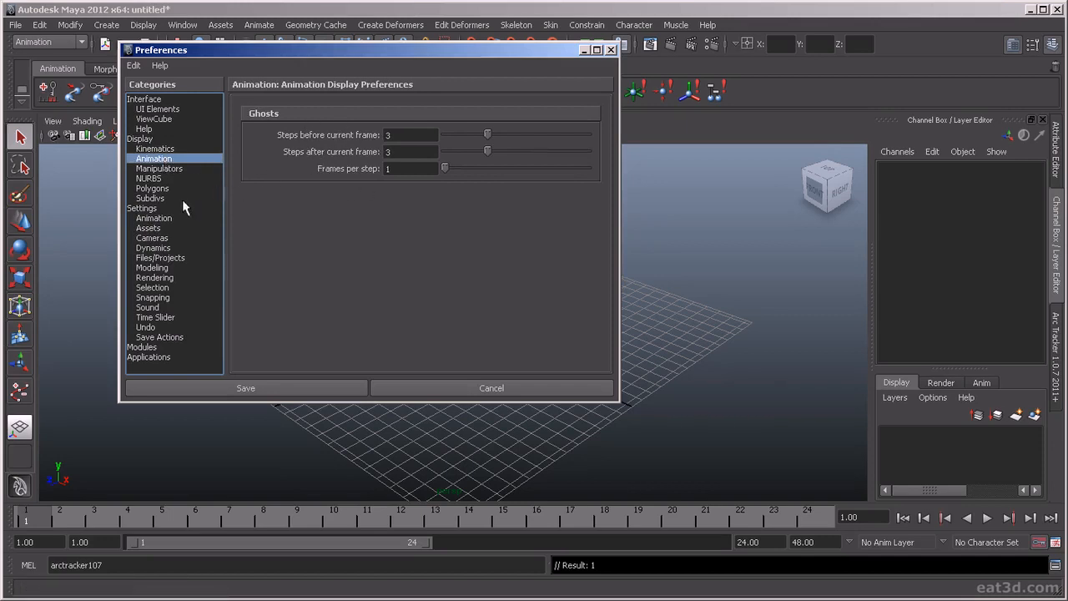
# Set the working time unit to NTSC (30 fps) in the general Settings preferences.
pyautogui.click(160, 210)
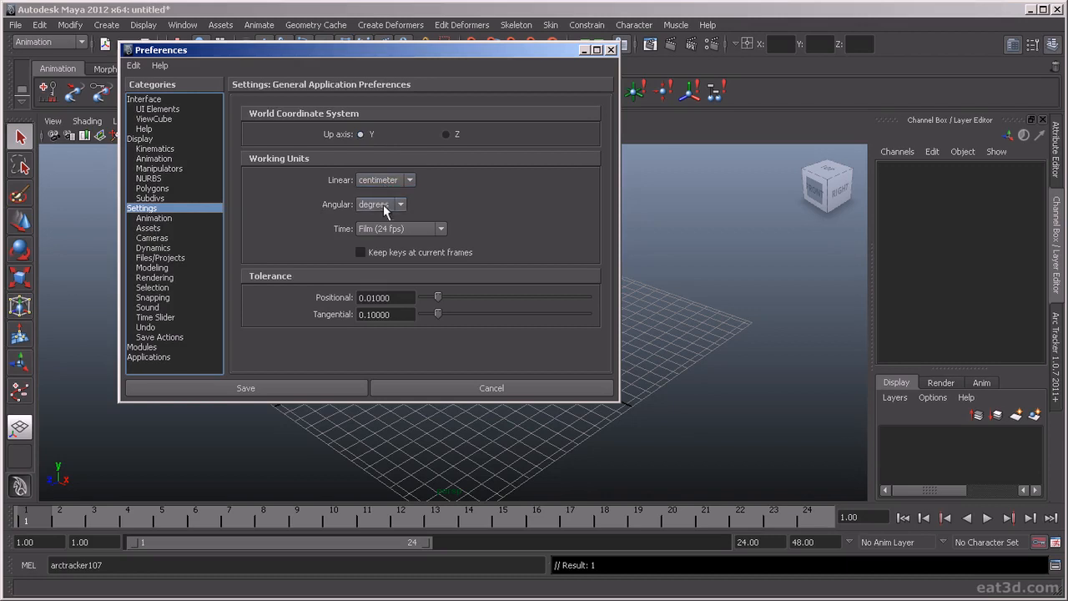
pyautogui.click(381, 228)
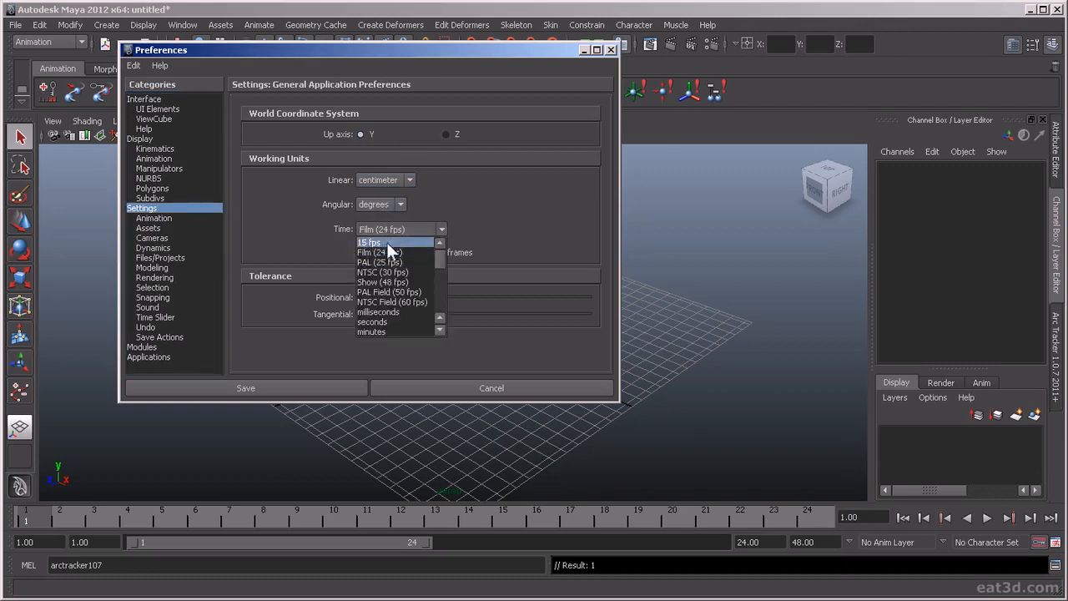
pyautogui.click(384, 273)
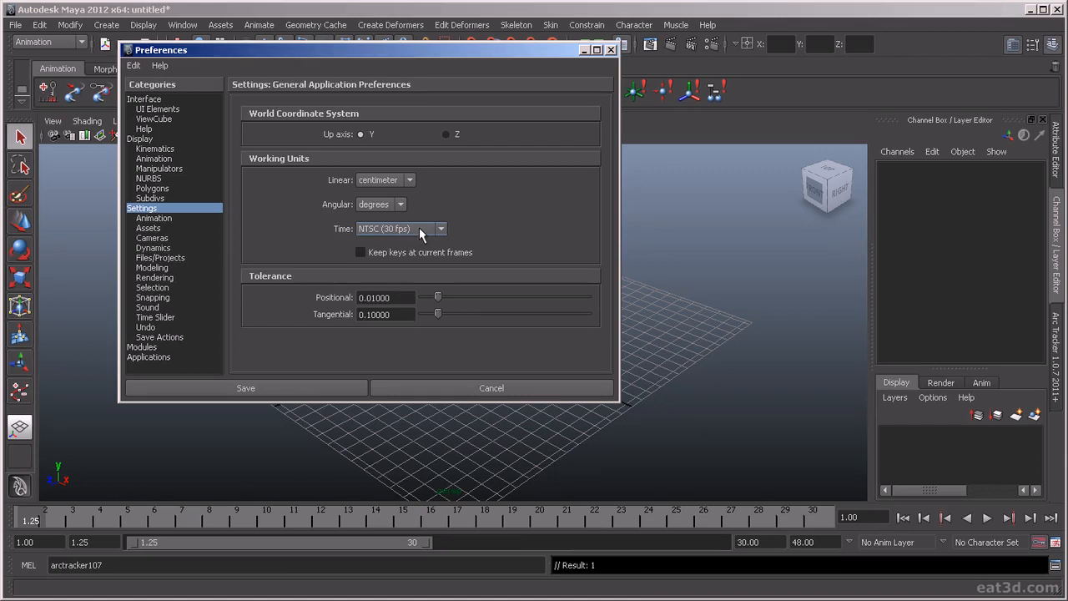
# In the Animation settings, change the default in and out tangents to Spline.
pyautogui.click(155, 219)
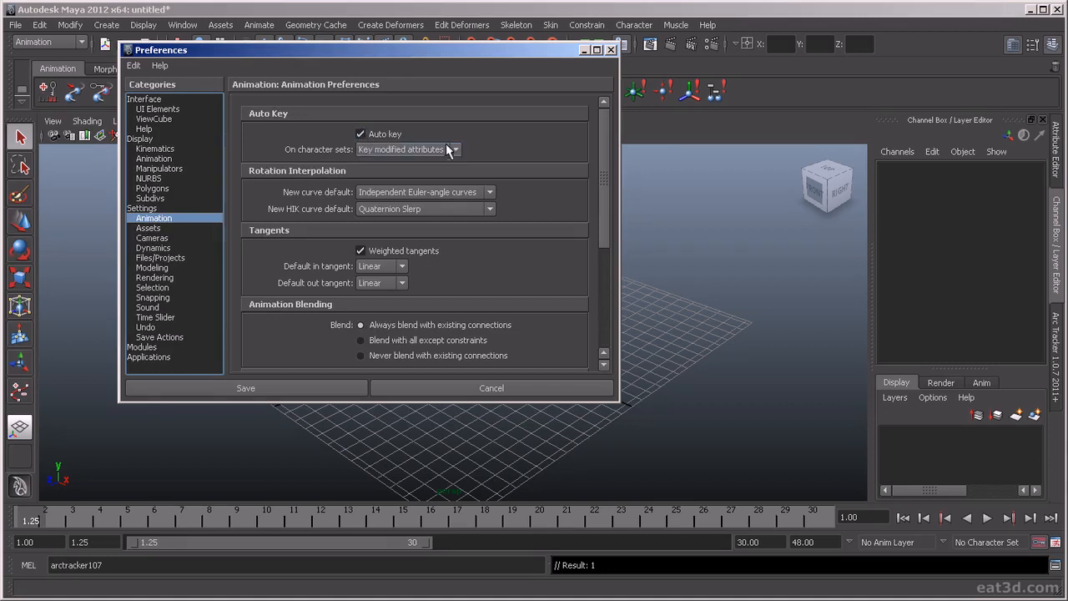
pyautogui.click(401, 268)
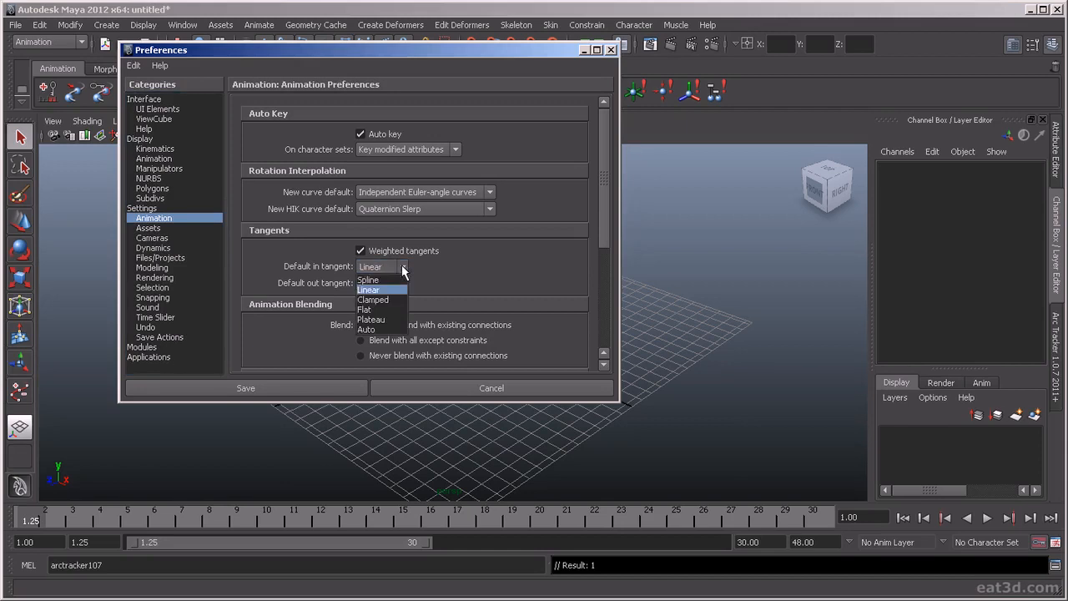
pyautogui.click(403, 280)
pyautogui.click(401, 283)
pyautogui.click(401, 289)
# Return the default out and in tangents to Linear.
pyautogui.click(401, 284)
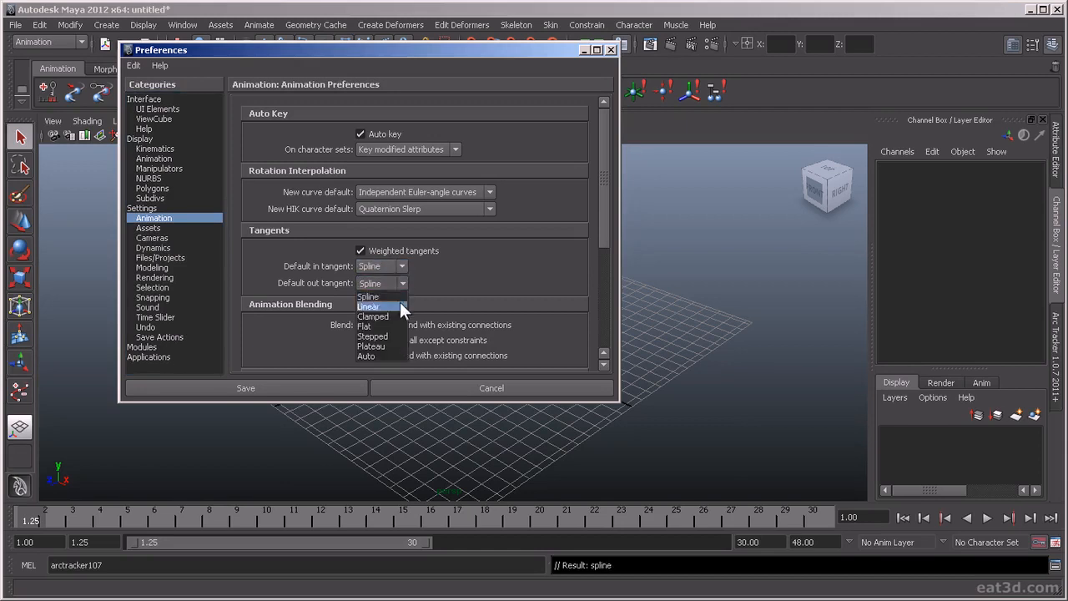
pyautogui.click(401, 305)
pyautogui.click(401, 267)
pyautogui.click(400, 284)
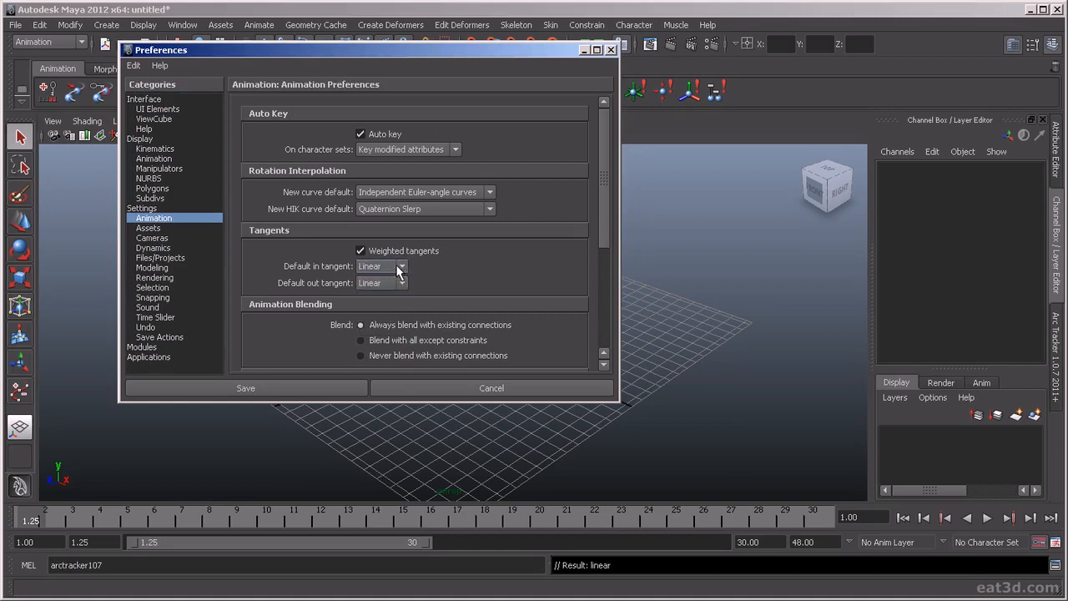
# Review the tangent types available for the default in and default out tangents.
pyautogui.click(400, 268)
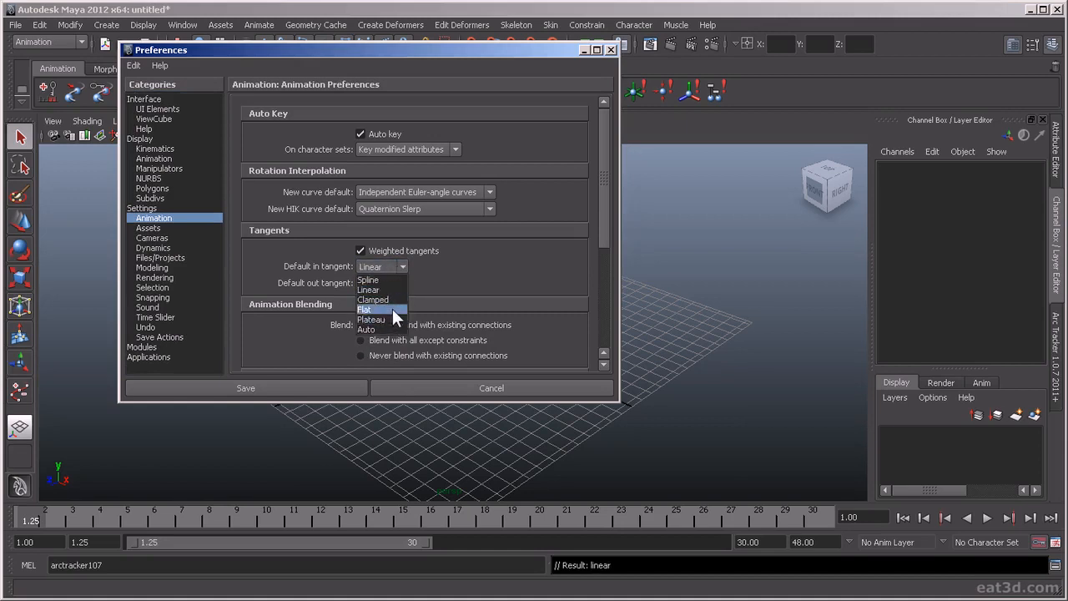
pyautogui.click(422, 292)
pyautogui.click(400, 282)
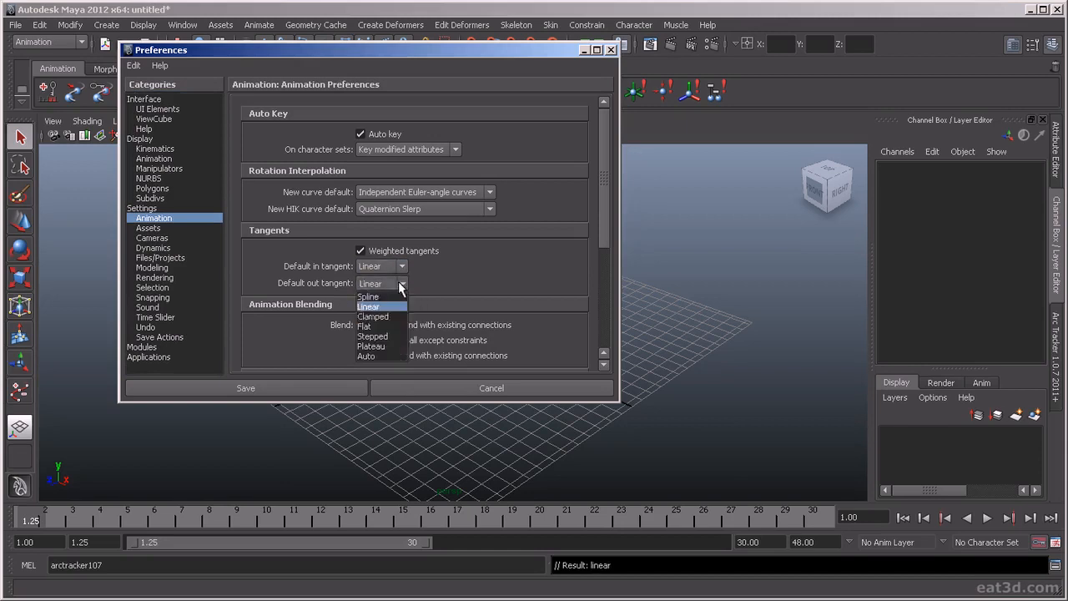
pyautogui.click(425, 285)
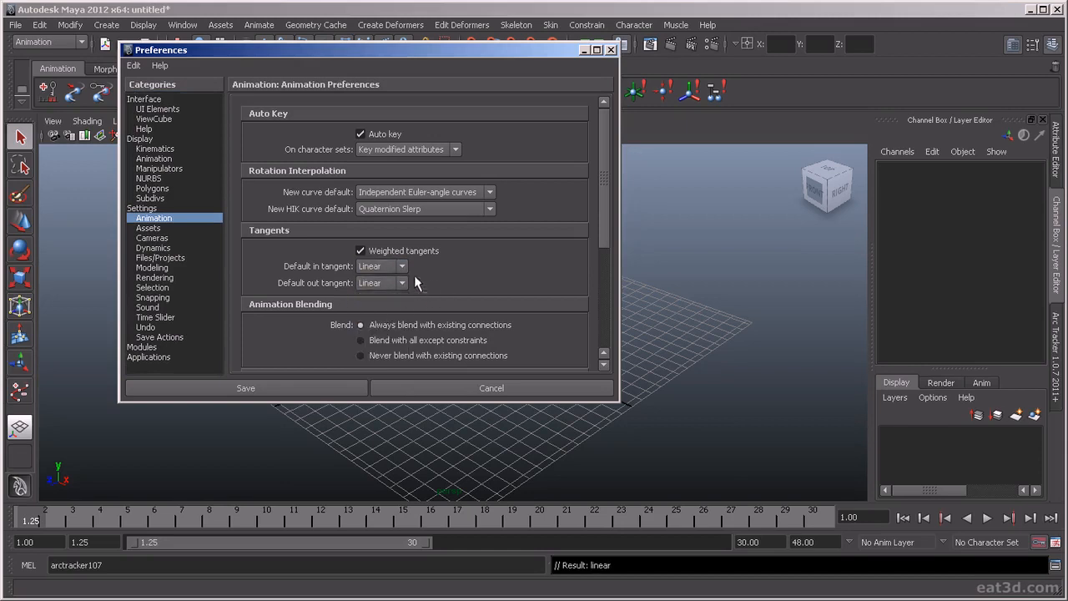
pyautogui.click(402, 267)
pyautogui.click(414, 286)
# Try Spline as the default for both in and out tangents.
pyautogui.click(402, 266)
pyautogui.click(398, 280)
pyautogui.click(402, 283)
pyautogui.click(397, 299)
# Set both the default in tangent and the default out tangent to Linear.
pyautogui.click(403, 267)
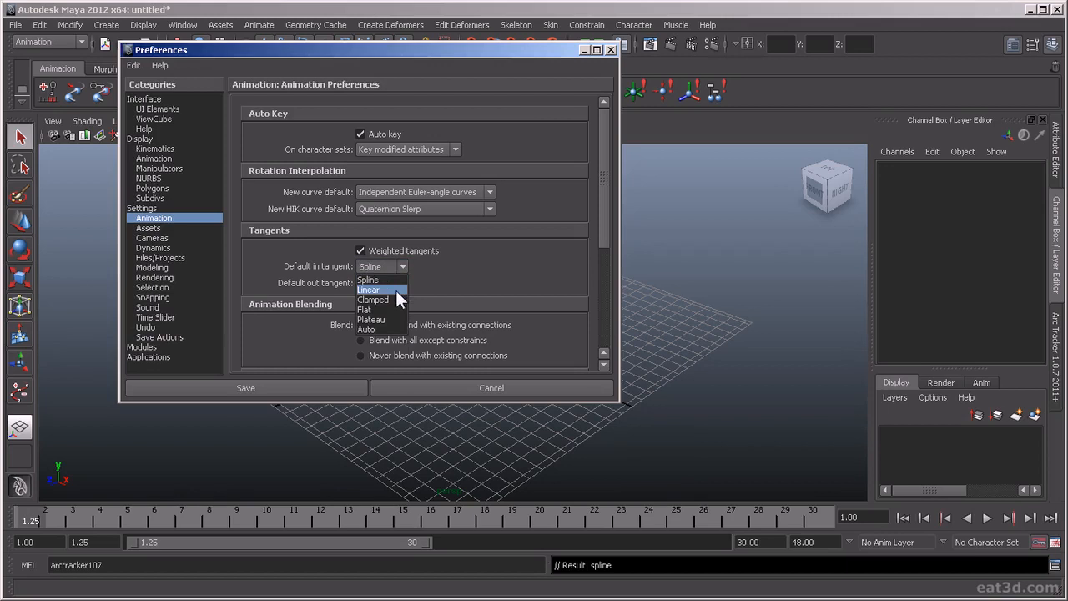
pyautogui.click(393, 291)
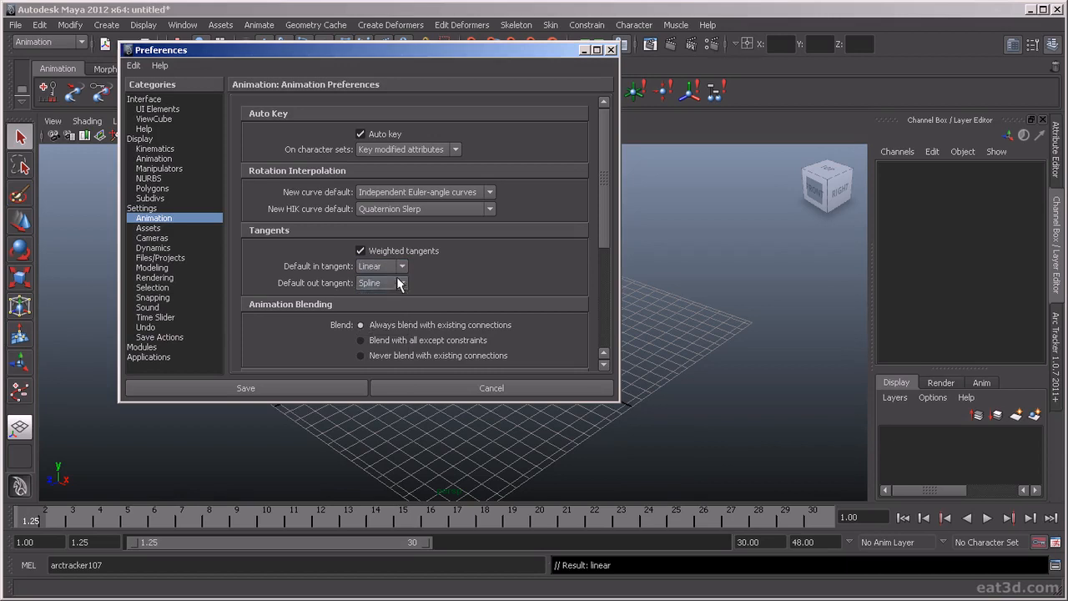
pyautogui.click(399, 284)
pyautogui.click(392, 305)
# Look over the remaining Animation and Selection preferences and set the time slider height to 2x.
pyautogui.moveTo(603, 158); pyautogui.dragTo(628, 267)
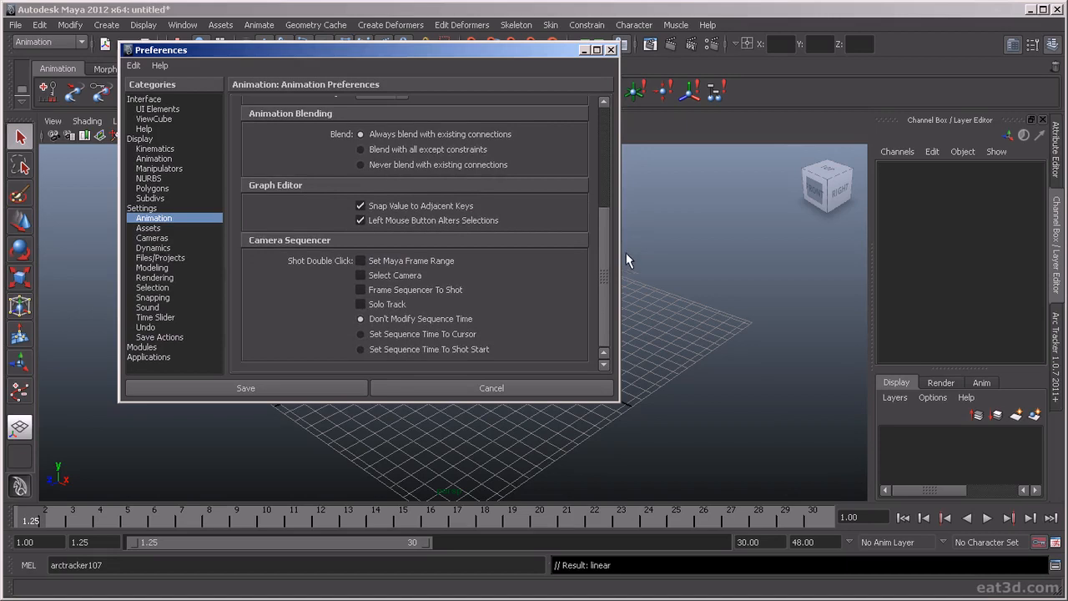
pyautogui.moveTo(628, 267); pyautogui.dragTo(626, 179)
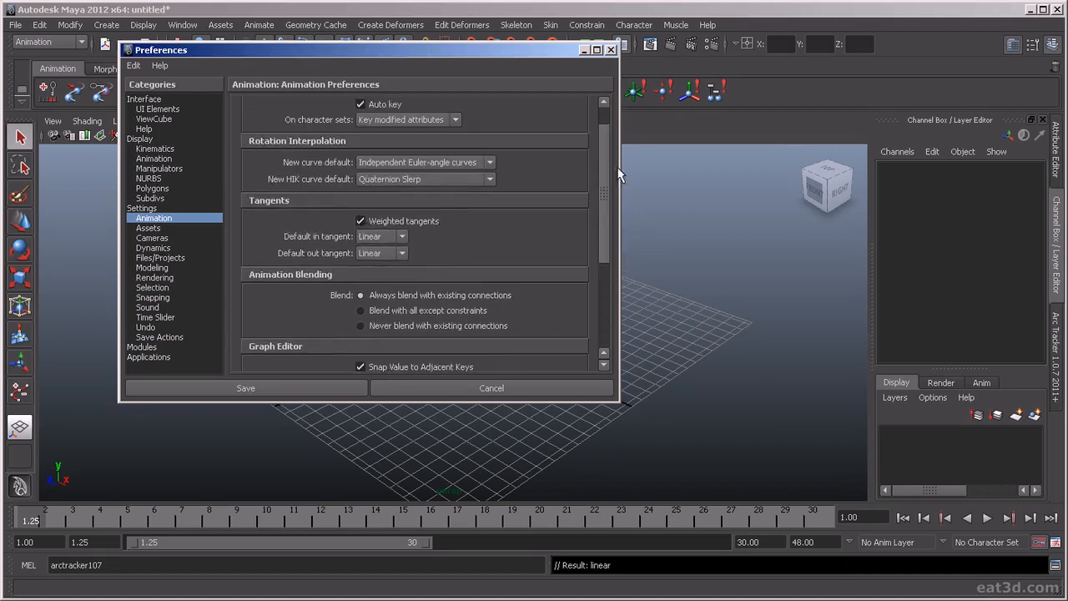
pyautogui.click(154, 288)
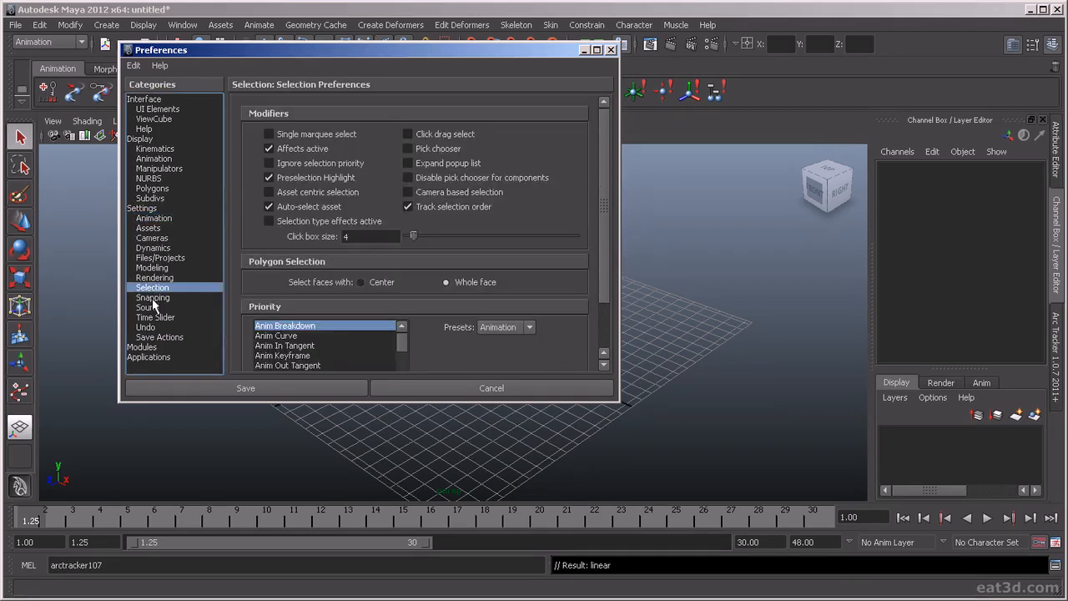
pyautogui.click(159, 317)
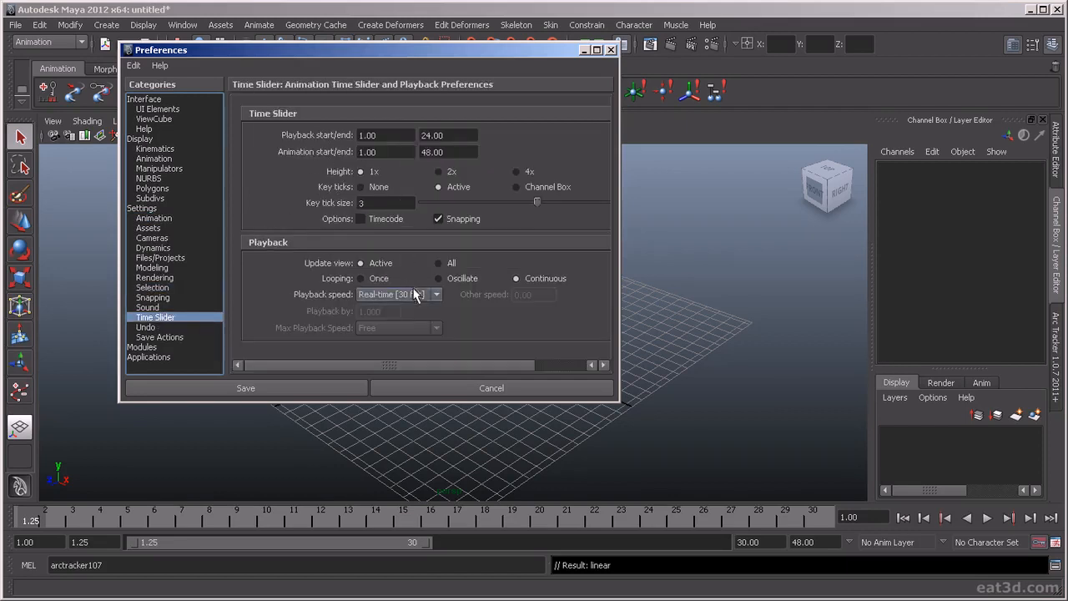
pyautogui.click(437, 171)
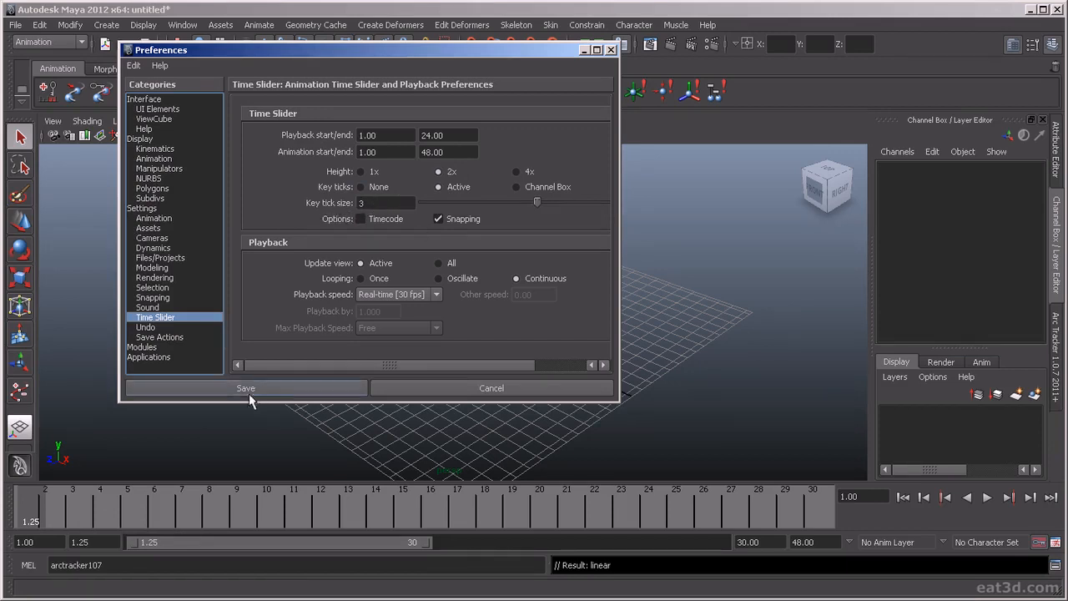
# Move the Preferences window clear of the viewport and draw a NURBS sphere on the grid at about X -18.5, Z 4.7.
pyautogui.click(183, 514)
pyautogui.press('w')
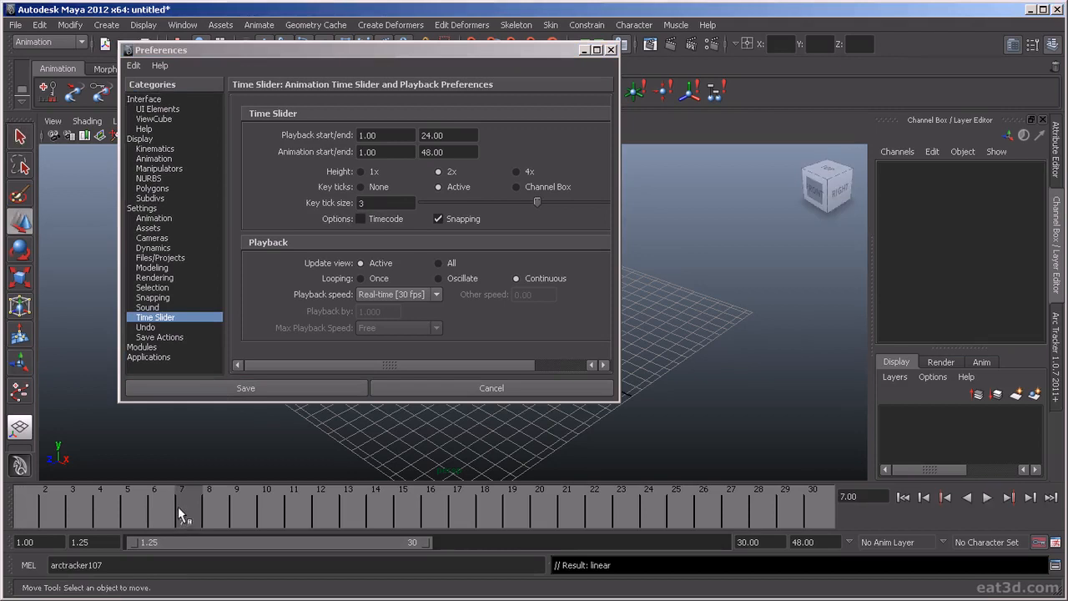
pyautogui.moveTo(304, 50); pyautogui.dragTo(592, 54)
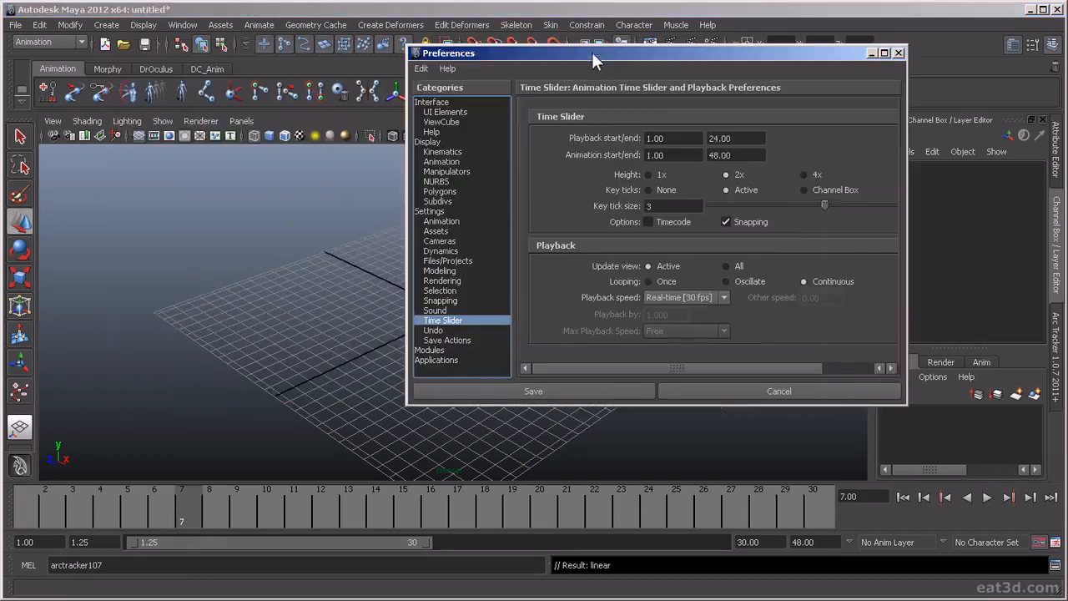
pyautogui.click(116, 24)
pyautogui.moveTo(130, 48)
pyautogui.click(279, 55)
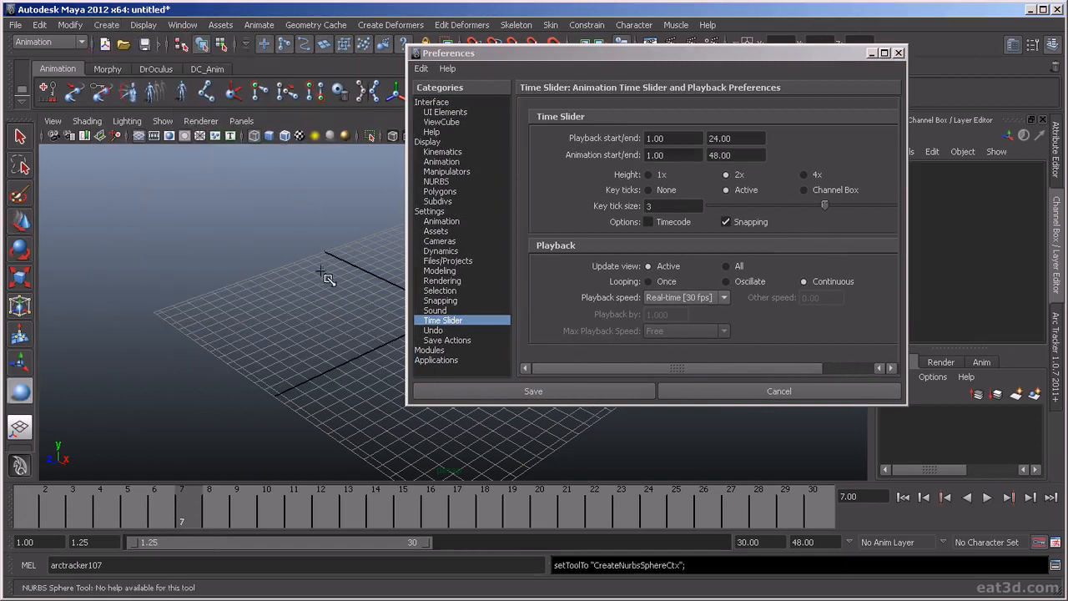
pyautogui.moveTo(321, 275); pyautogui.dragTo(375, 275)
# Move the sphere along X to about -14 and set a key on it at frame 6.
pyautogui.click(159, 508)
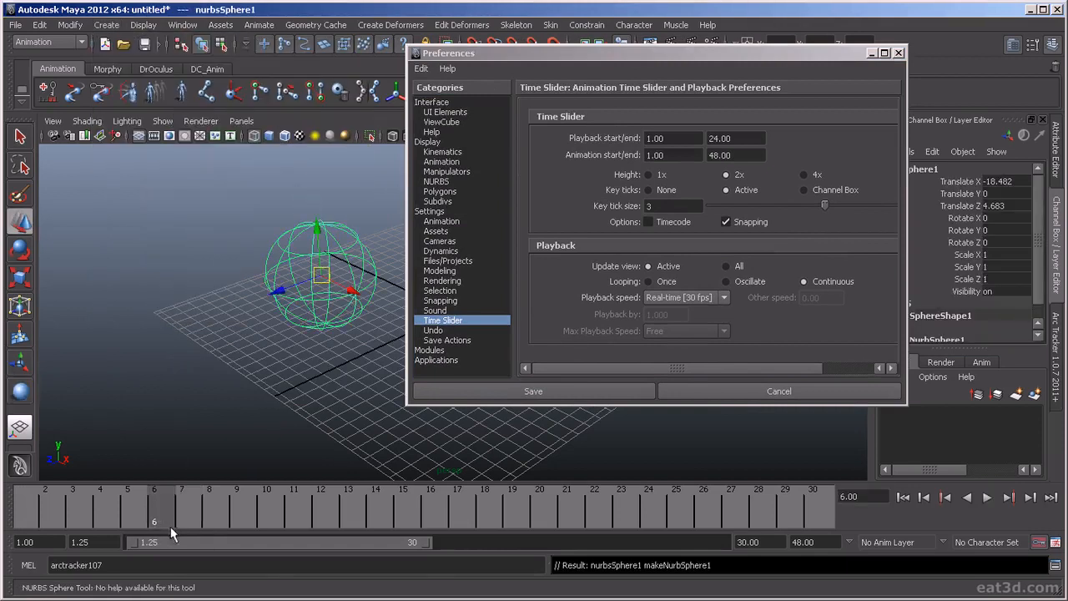
pyautogui.click(181, 511)
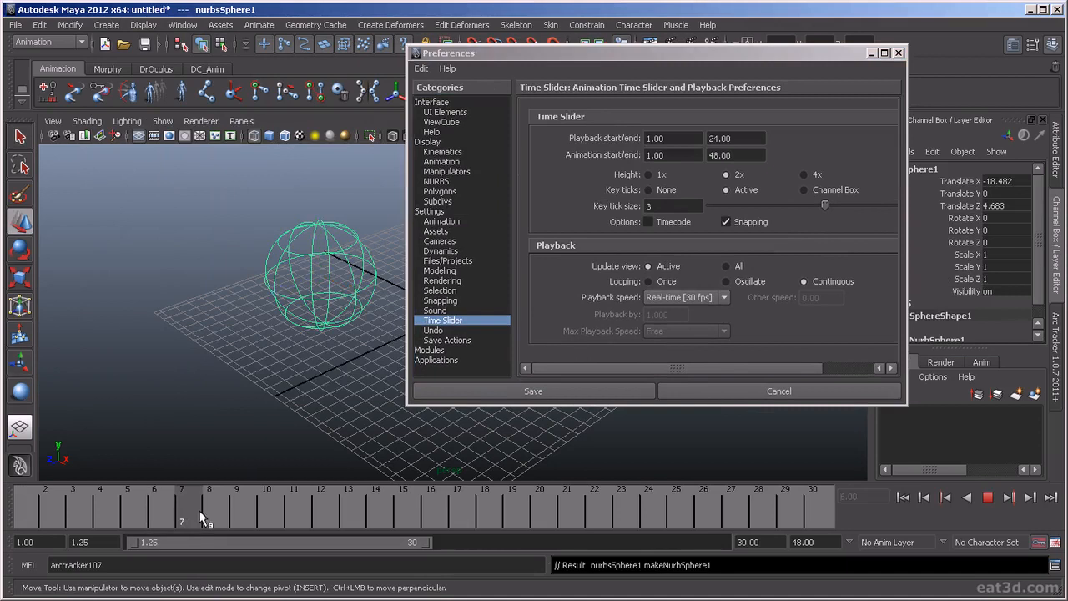
pyautogui.moveTo(354, 293); pyautogui.dragTo(377, 303)
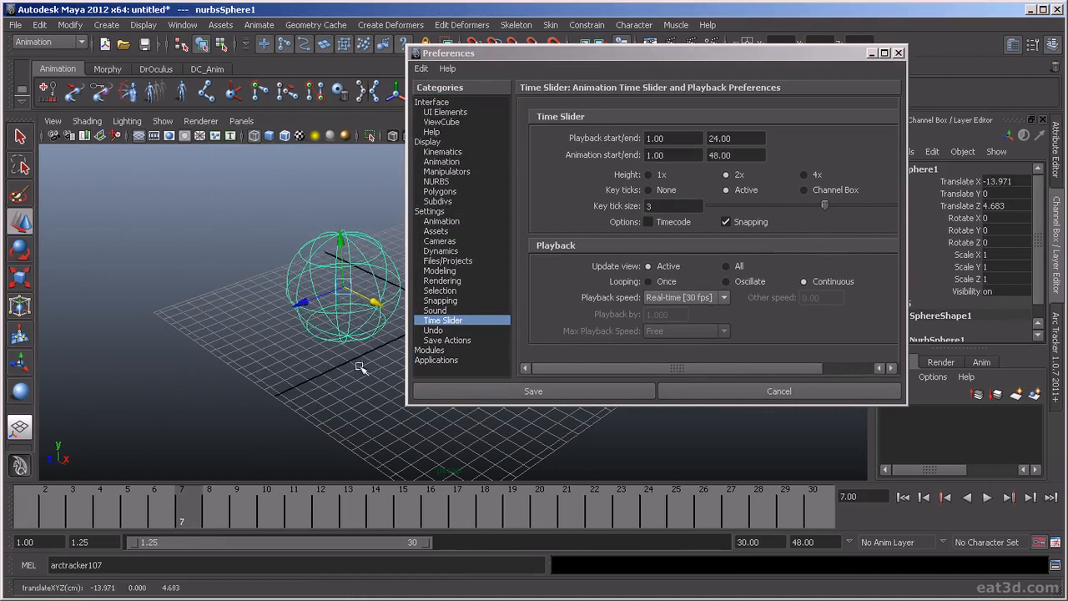
pyautogui.moveTo(175, 518); pyautogui.dragTo(172, 517)
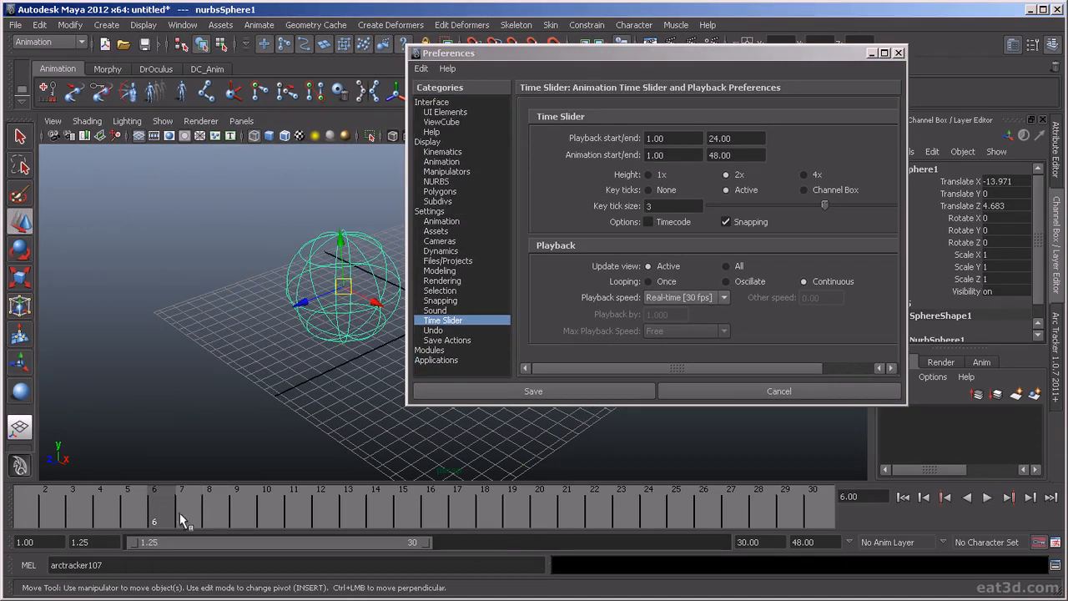
pyautogui.press('s')
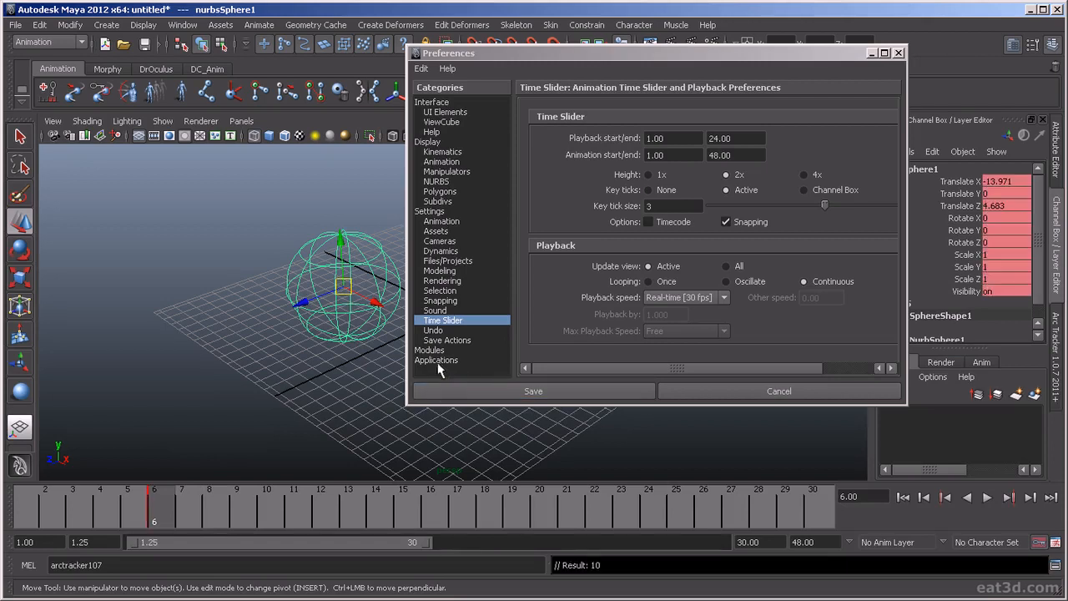
# Reduce the key tick size to 1 and scrub the timeline around the key, ending at frame 8.
pyautogui.click(206, 511)
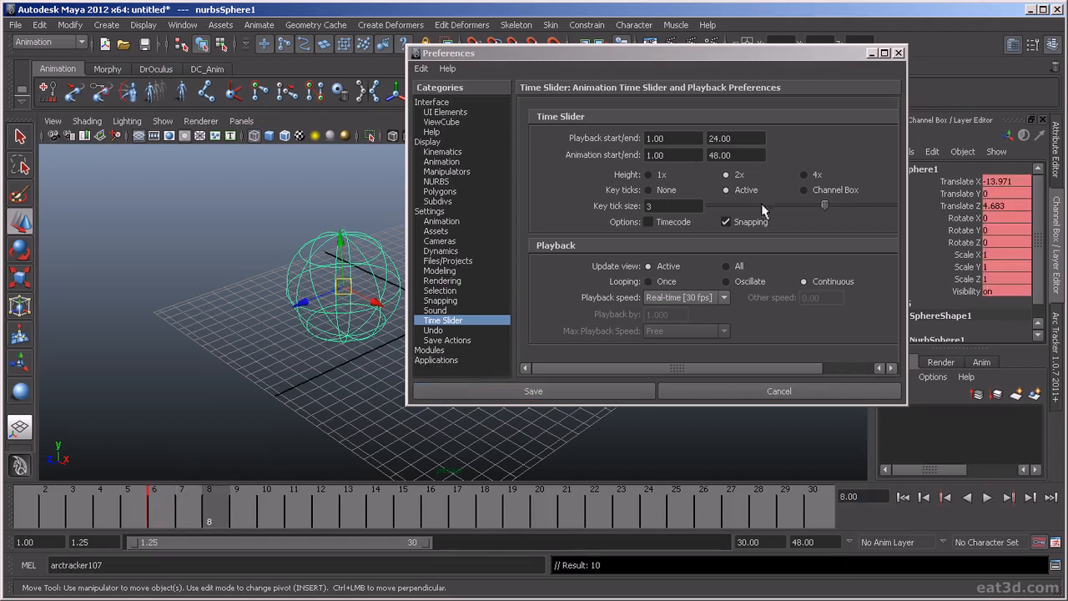
pyautogui.moveTo(826, 205); pyautogui.dragTo(710, 207)
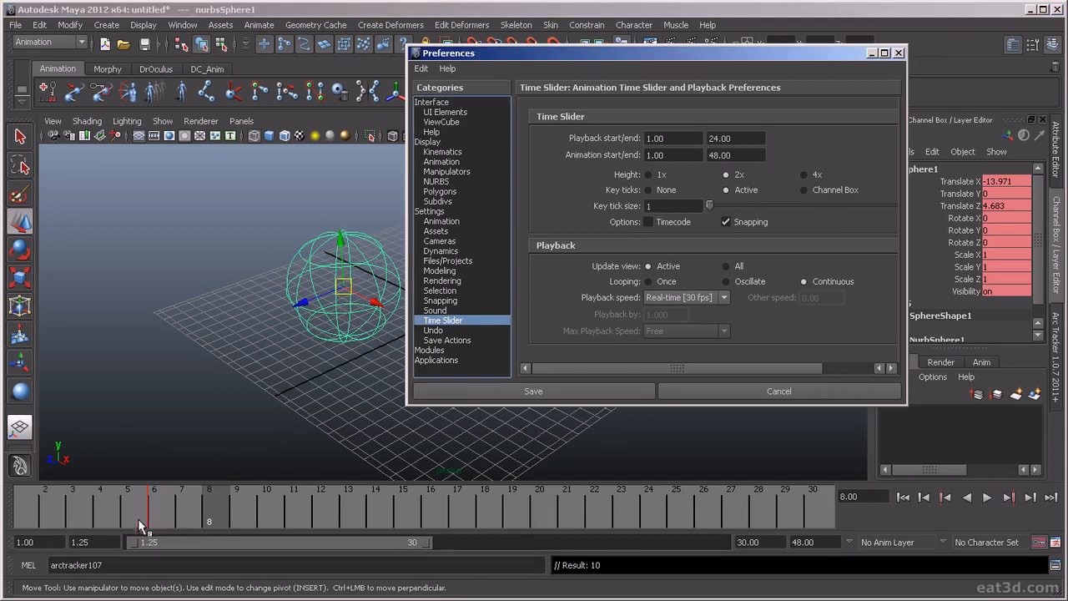
pyautogui.moveTo(138, 518); pyautogui.dragTo(267, 521)
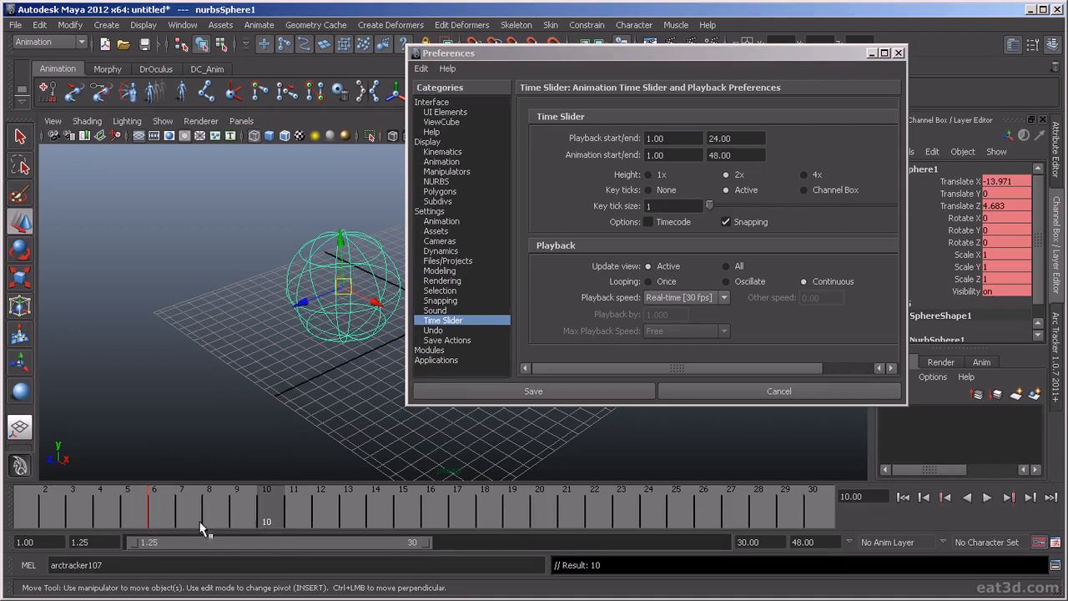
pyautogui.moveTo(163, 520); pyautogui.dragTo(213, 526)
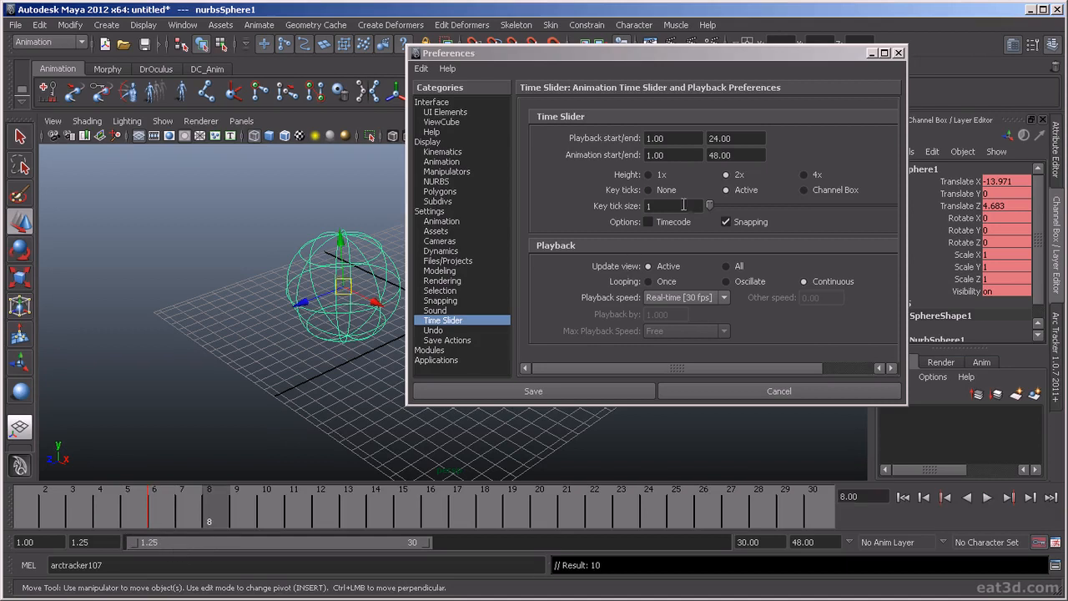
# Increase the key tick size to 3 and move the current time to frame 13 to check the key's visibility.
pyautogui.click(733, 198)
pyautogui.moveTo(734, 202); pyautogui.dragTo(824, 205)
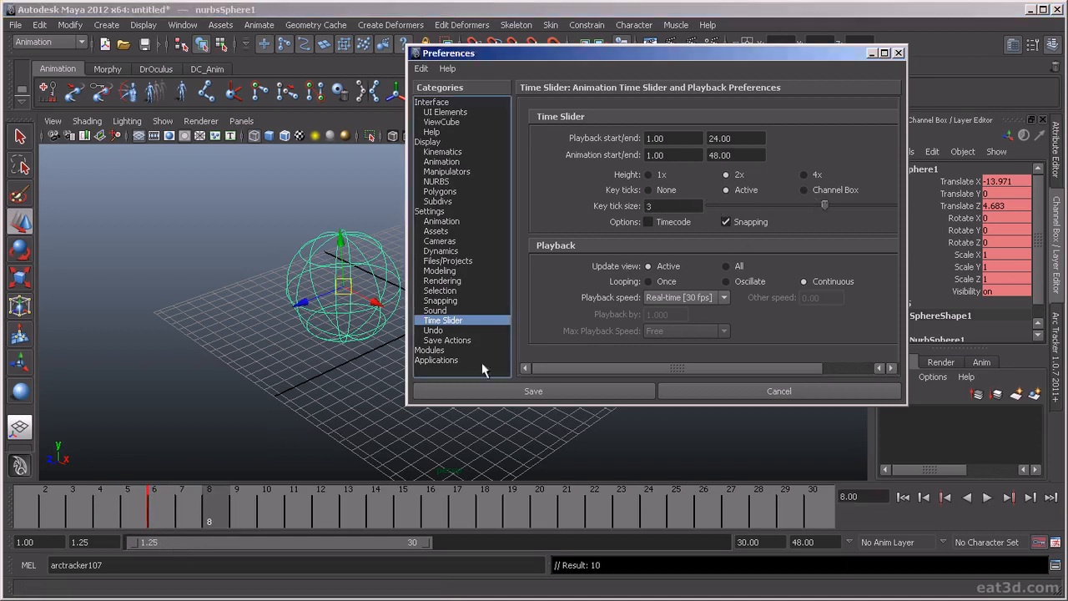
pyautogui.moveTo(267, 521); pyautogui.dragTo(348, 538)
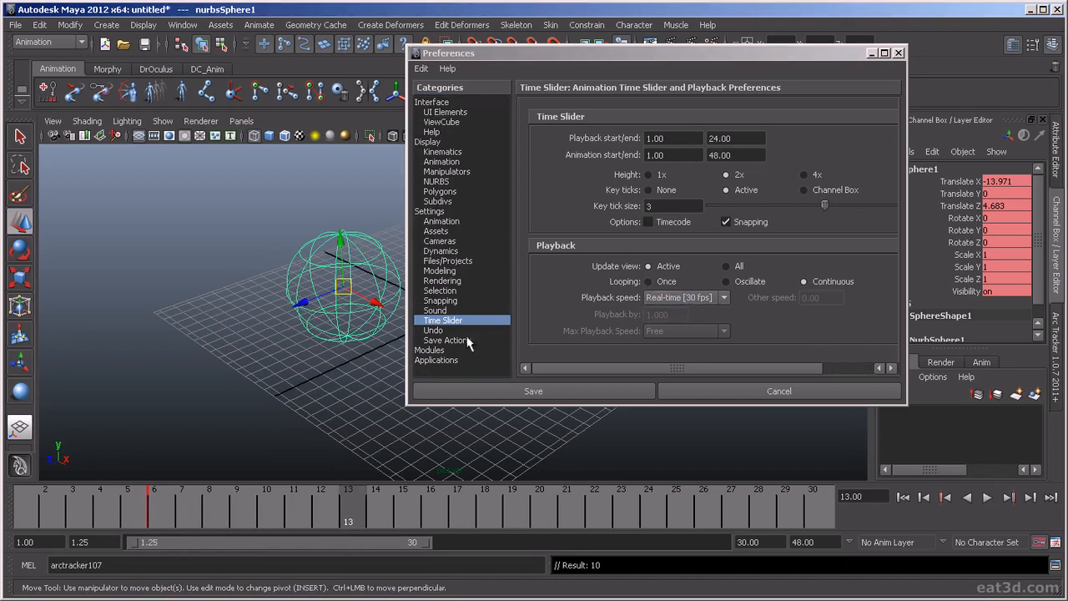
# Look over the Undo, Save Actions and Applications preferences, and save the preferences with Dynamics and Paint Effects disabled from loading on startup.
pyautogui.click(451, 340)
pyautogui.click(445, 331)
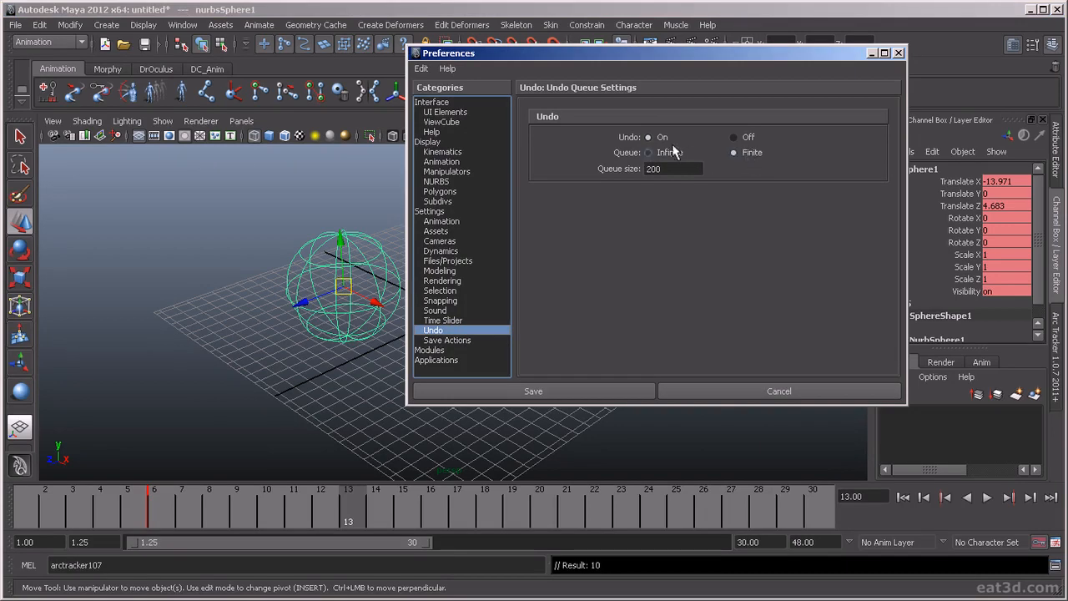
pyautogui.click(459, 341)
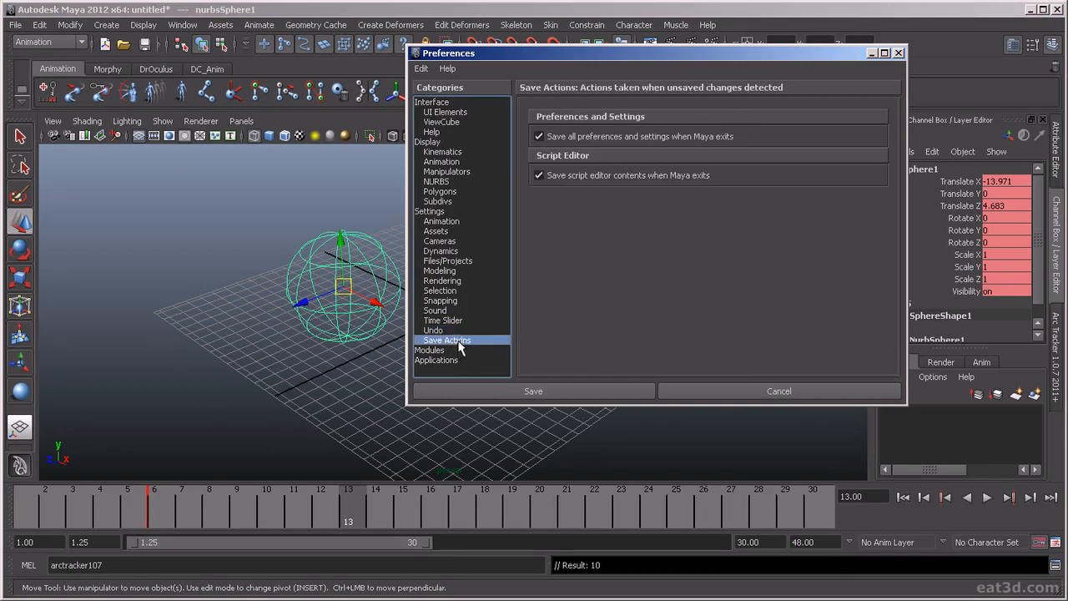
pyautogui.click(430, 350)
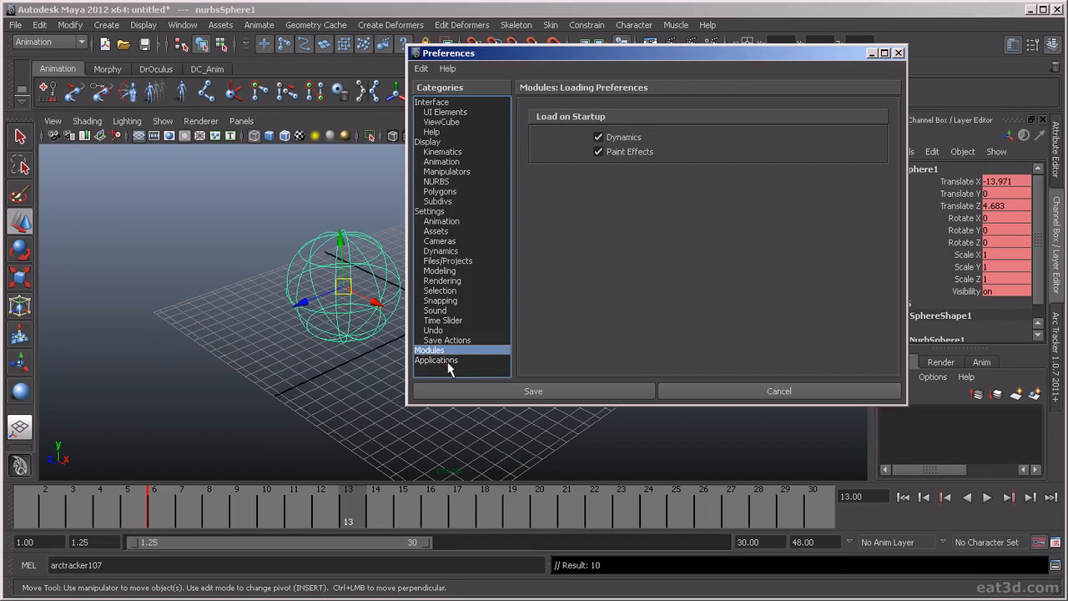
pyautogui.click(448, 362)
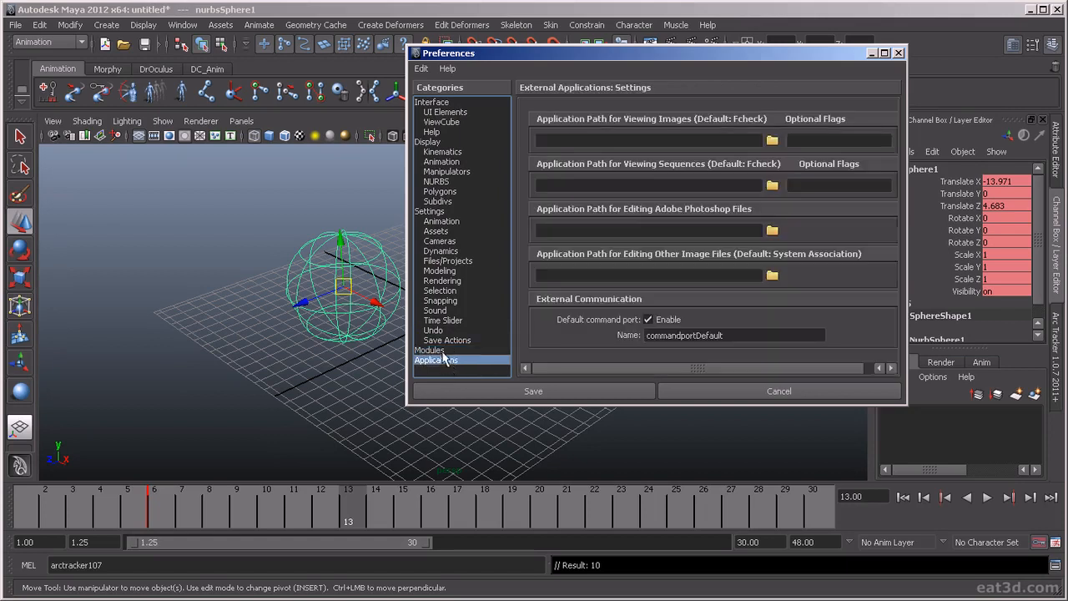
pyautogui.click(440, 352)
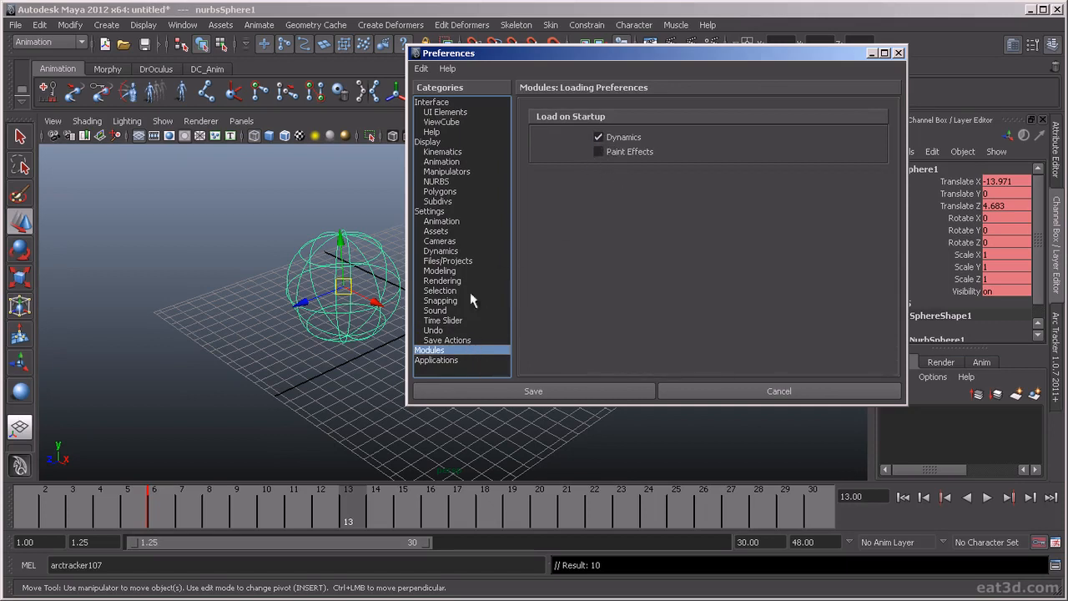
pyautogui.click(599, 139)
pyautogui.click(560, 397)
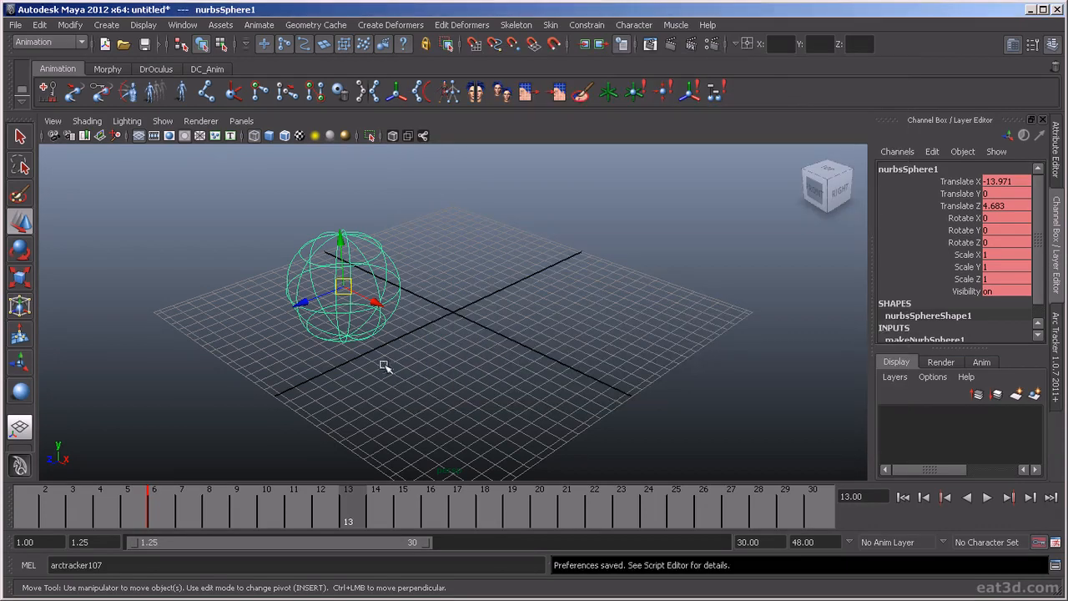
# Delete the NURBS test sphere from the scene.
pyautogui.press('Delete')
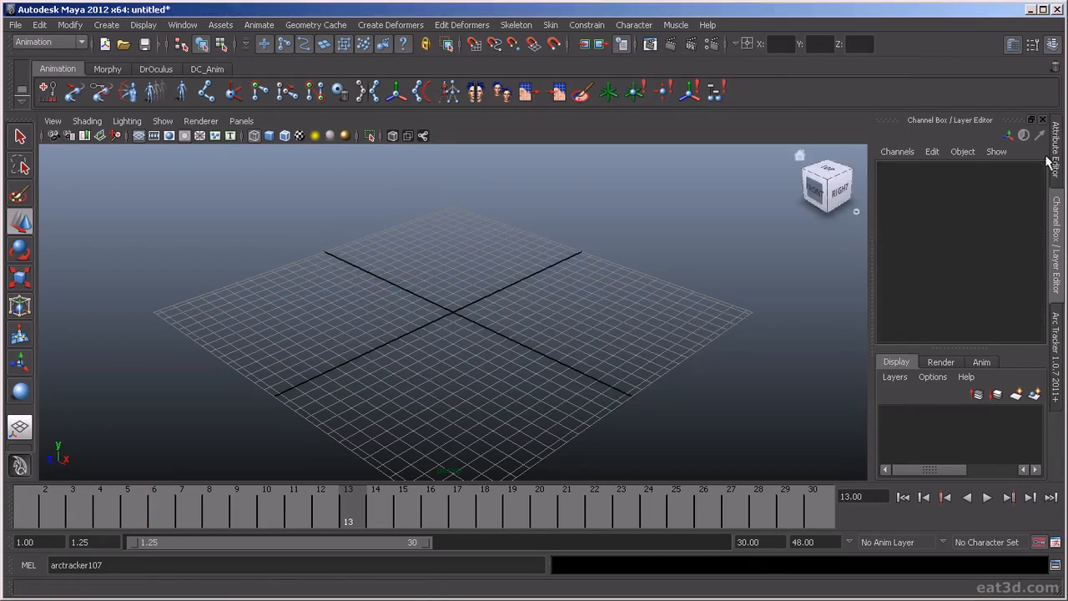